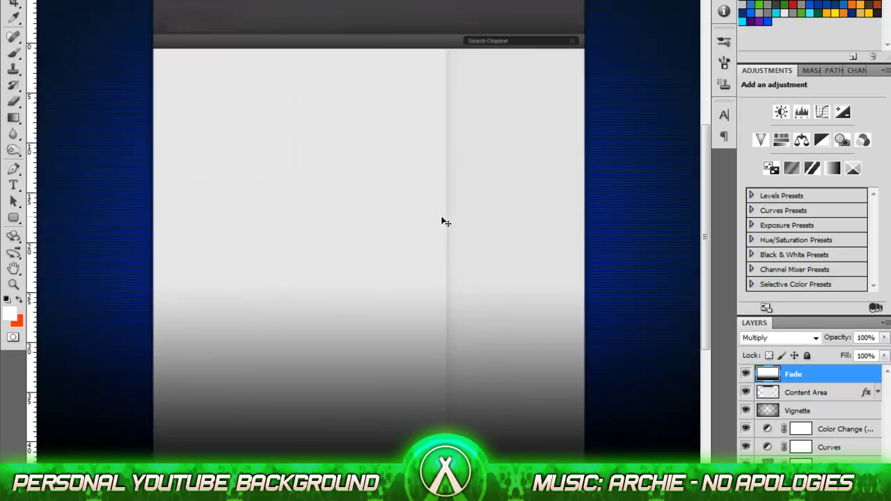
- Open the green bokeh image Lights_13 from the Lights image folder
key("ctrl+o")
double_click(338, 133)
scroll(487, 104, "up", 5)
double_click(577, 73)
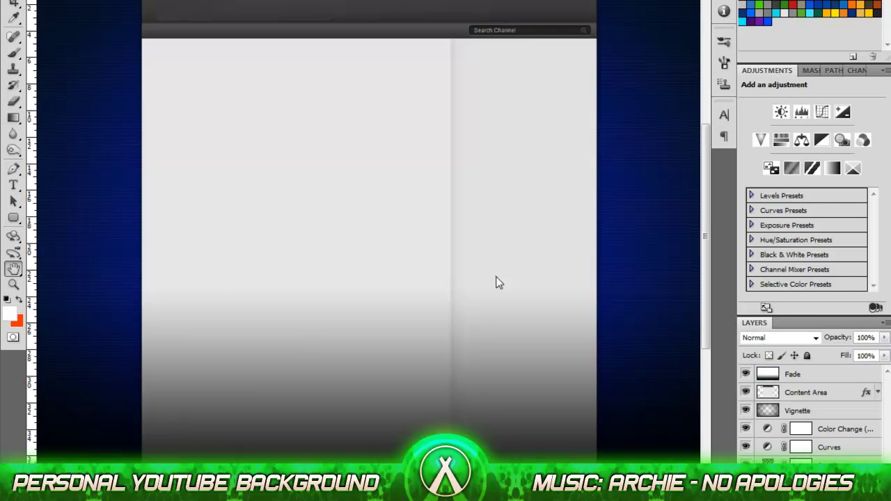
- Change one stop of the background's Gradient Overlay to dark green
double_click(866, 392)
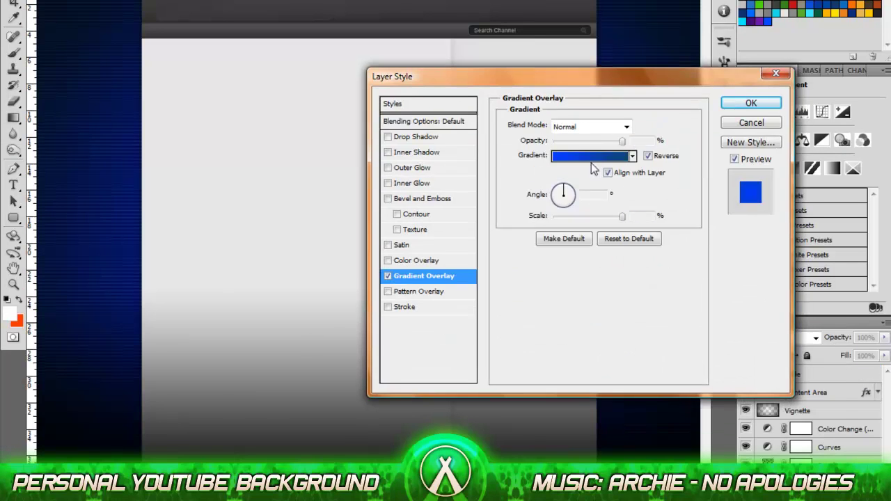
left_click(597, 154)
double_click(551, 390)
mouse_move(696, 141)
left_mouse_down()
mouse_move(669, 170)
mouse_move(680, 192)
left_mouse_up()
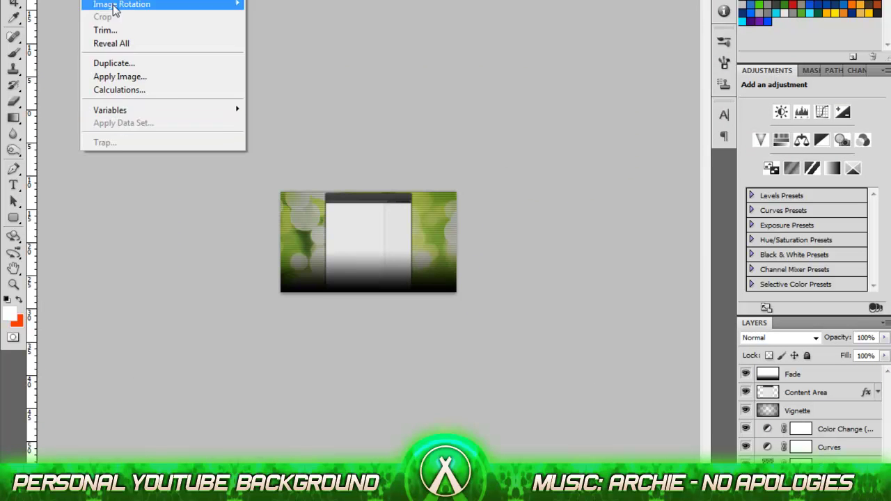
- Scale the bokeh layer down with Free Transform from its bottom-left corner
key("ctrl+t")
key("ctrl+1")
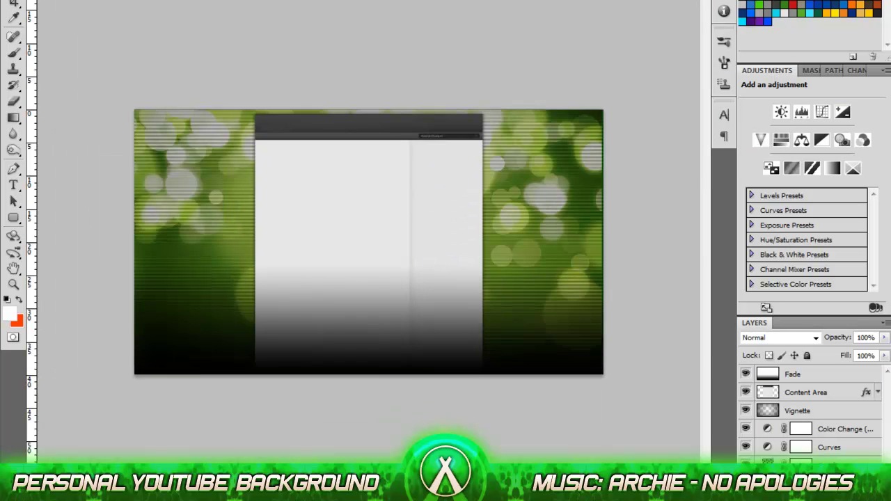
right_click(309, 361)
left_click(360, 336)
key("Return")
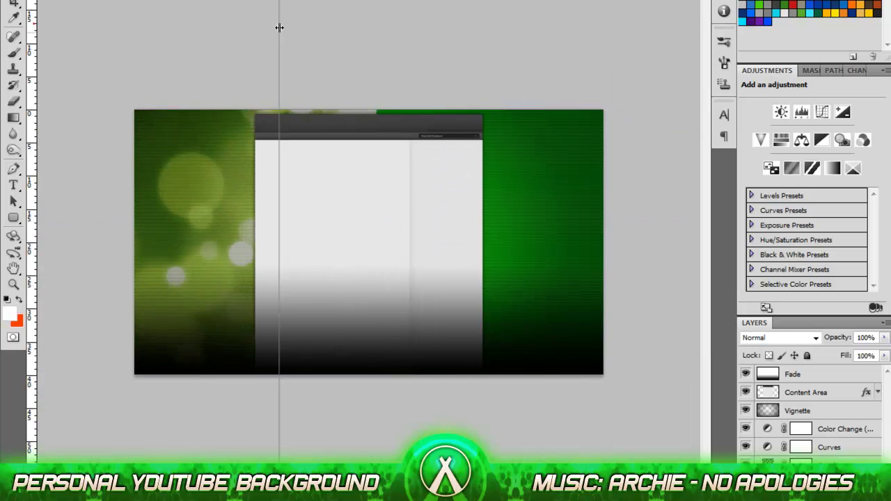
key("ctrl+t")
left_click_drag(183, 408, 239, 308)
key("Return")
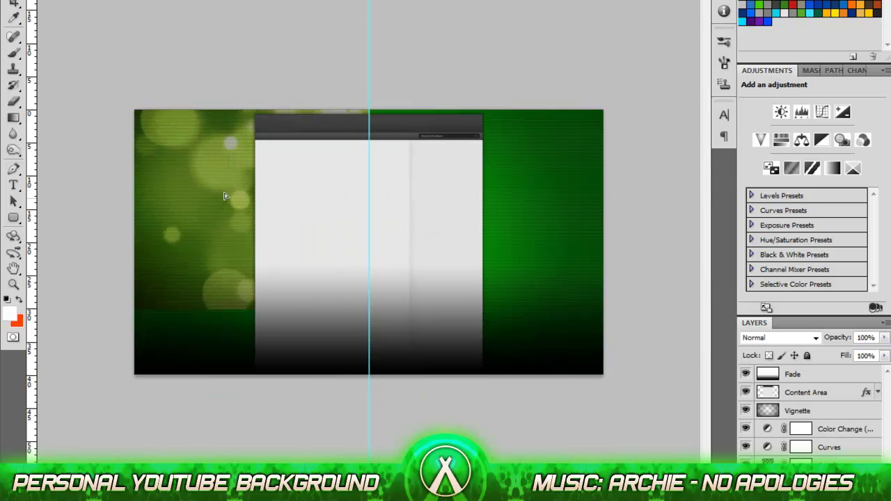
- Transform the bokeh again and shift it into the left side panel
key("ctrl+t")
right_click(214, 306)
left_click(237, 448)
key("Return")
left_click_drag(184, 289, 201, 287)
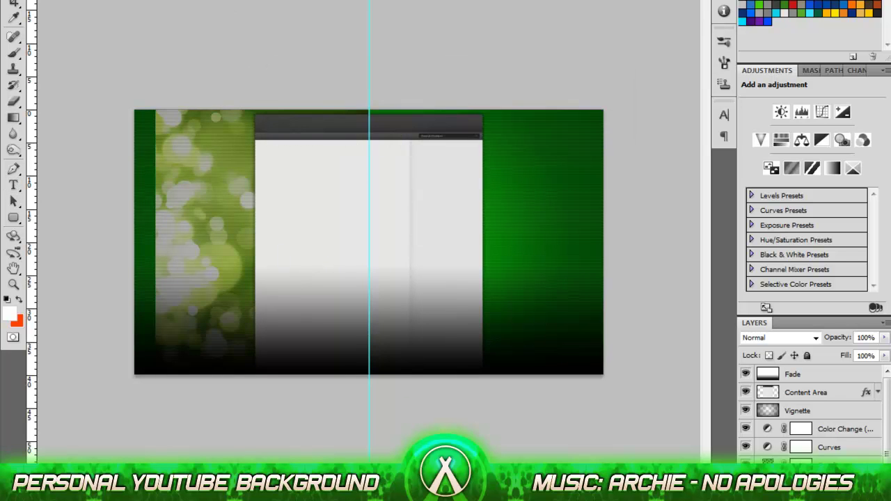
- Duplicate the bokeh, flip the copy horizontally, and move it to the right side
key("ctrl+j")
key("ctrl+t")
right_click(272, 225)
left_click(313, 424)
key("Return")
left_click_drag(398, 213, 459, 206)
- Stretch the right and left bokeh panels out to the canvas edges
left_click(112, 135)
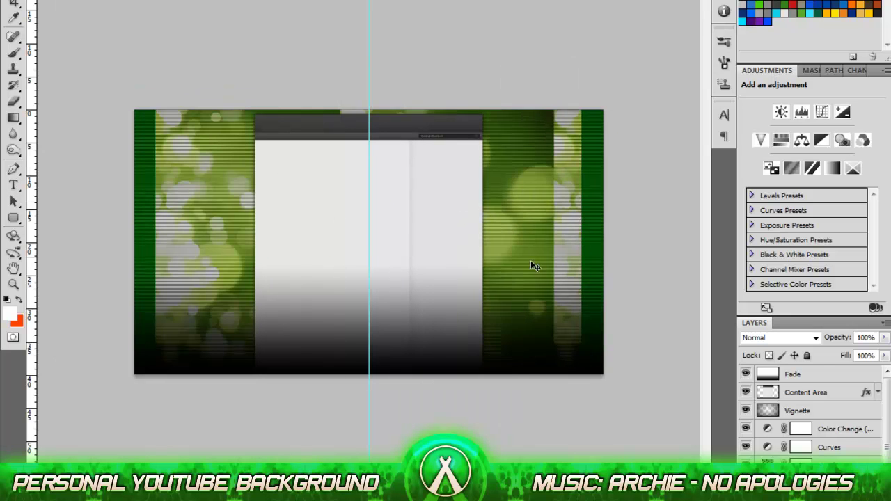
left_click_drag(565, 246, 585, 246)
key("Return")
left_click_drag(156, 237, 103, 235)
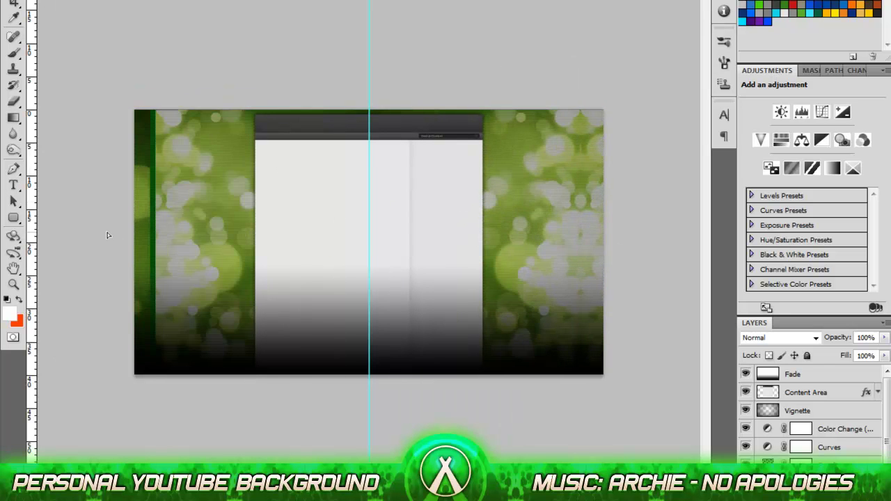
key("Return")
key("ctrl+plus")
key("ctrl+plus")
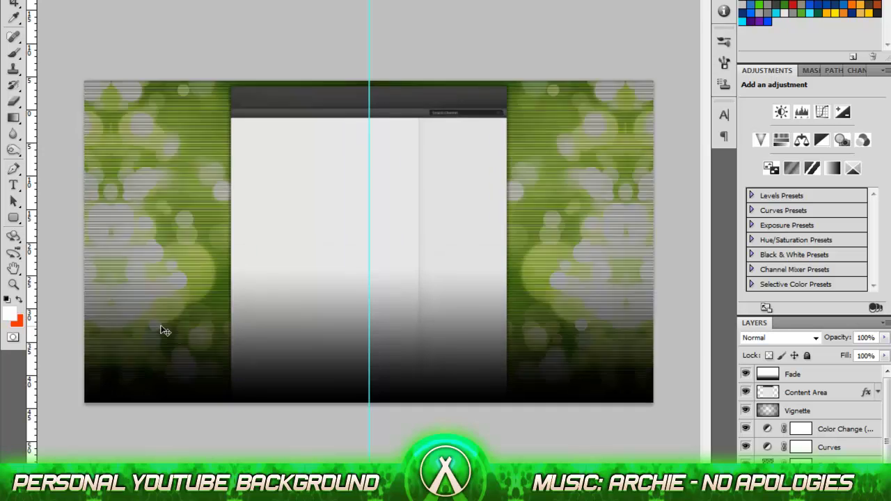
left_click(821, 461)
- Try blend modes on the bokeh layer, including Divide and Difference
left_click(884, 338)
left_click(821, 456)
right_click(835, 424)
left_click(772, 337)
key("Up")
key("Up")
key("Up")
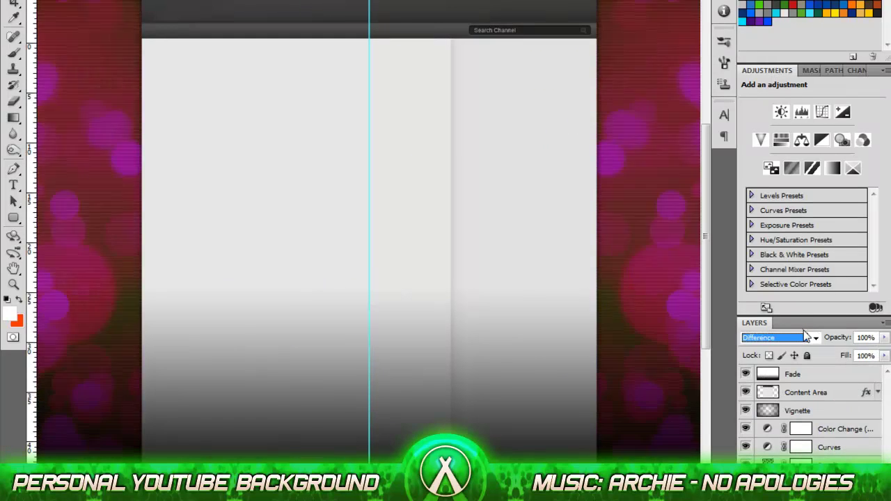
key("Up")
key("Up")
key("Up")
key("Up")
key("Up")
key("Up")
key("Up")
key("Up")
key("Up")
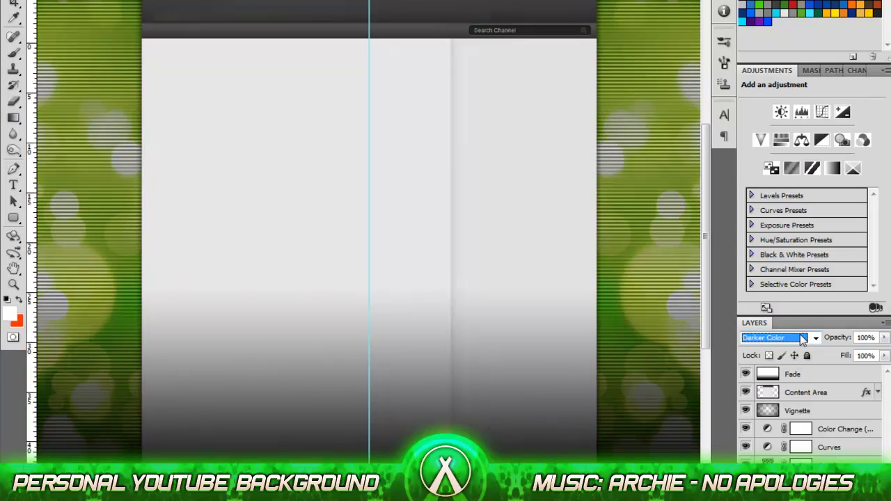
left_click(800, 336)
- Preview a purple hue shift in Hue/Saturation, then discard it
key("alt+i")
key("ctrl+u")
mouse_move(718, 144)
left_mouse_down()
mouse_move(620, 145)
mouse_move(758, 145)
left_mouse_up()
key("Escape")
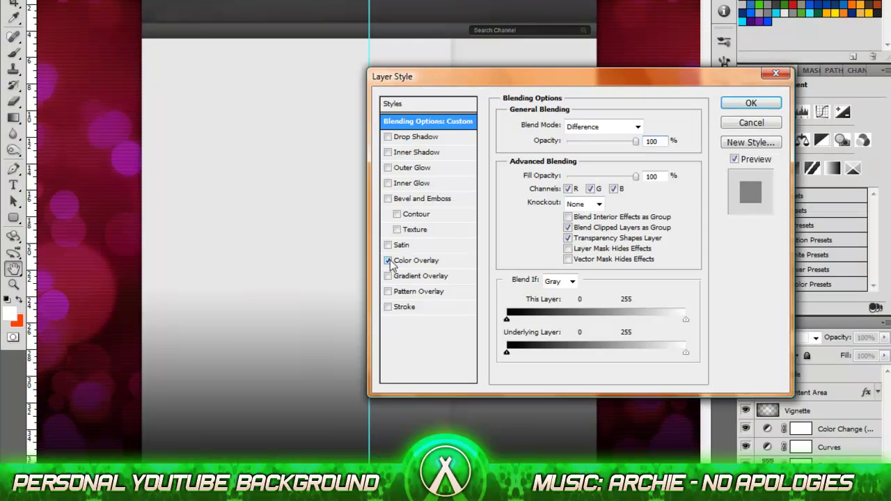
- Add a green Color Overlay at 58% and lower the layer opacity to about 40%
left_click(417, 260)
left_click(643, 126)
left_click(590, 126)
left_click_drag(622, 141, 594, 141)
key("Return")
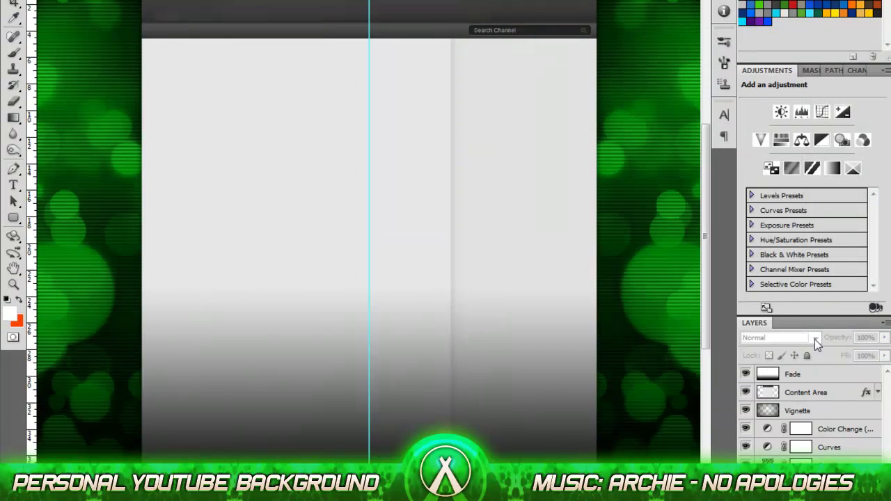
scroll(780, 337, "up", 7)
mouse_move(884, 336)
left_mouse_down()
mouse_move(832, 355)
mouse_move(842, 355)
left_mouse_up()
- Switch the bokeh to Hard Light and steepen the Curves layer for more contrast
key("shift+plus")
key("shift+plus")
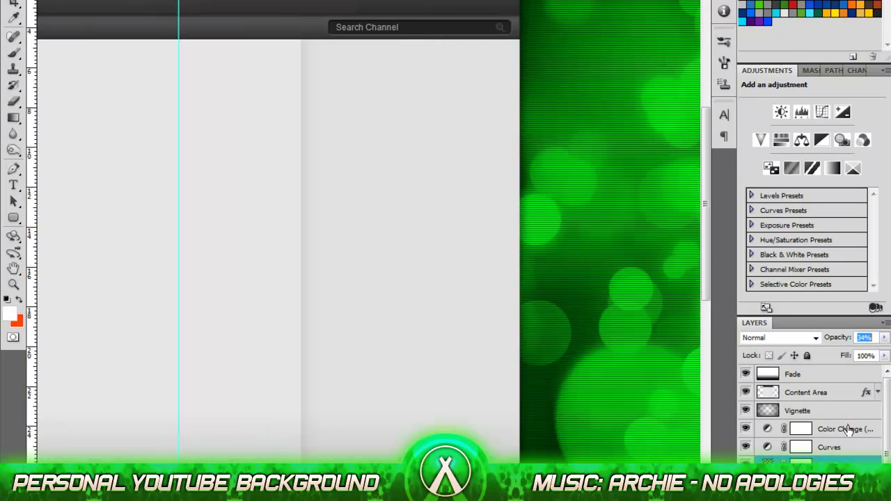
left_click(845, 447)
left_click_drag(809, 212, 803, 216)
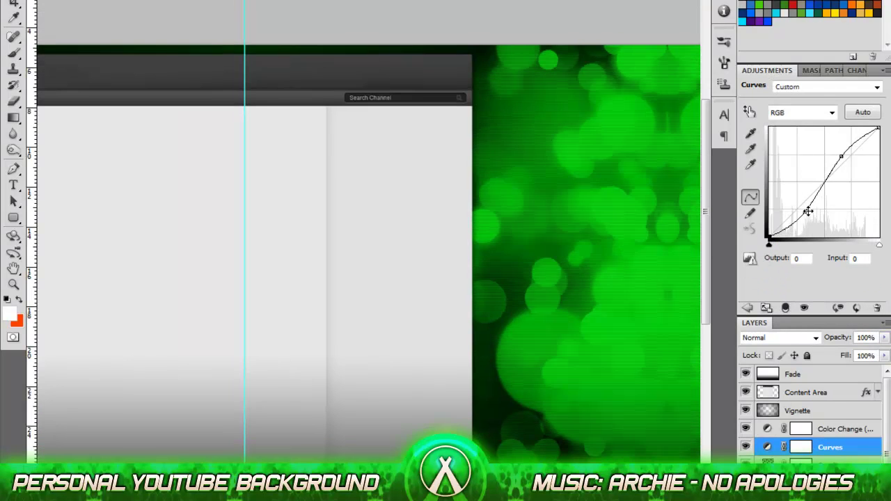
key("ctrl+minus")
left_click_drag(840, 156, 834, 174)
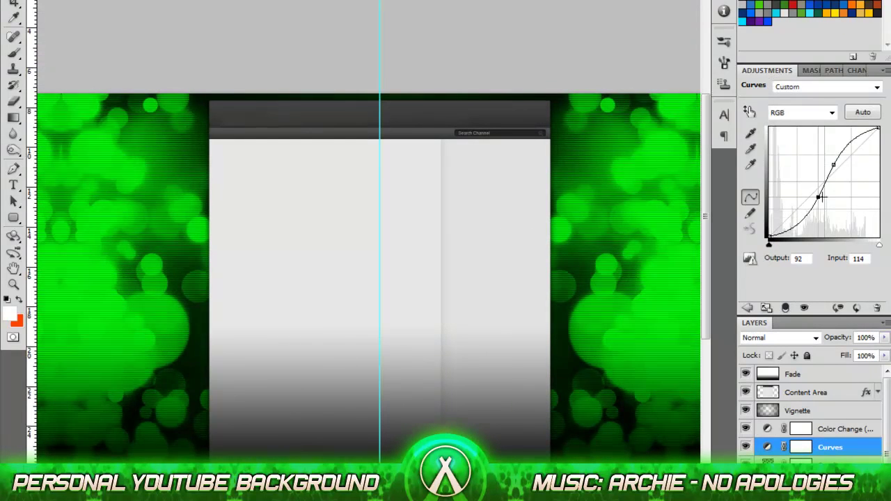
- Set bright green as the foreground colour and draw a green gradient layer
left_click(846, 429)
left_click(846, 463)
left_click(9, 314)
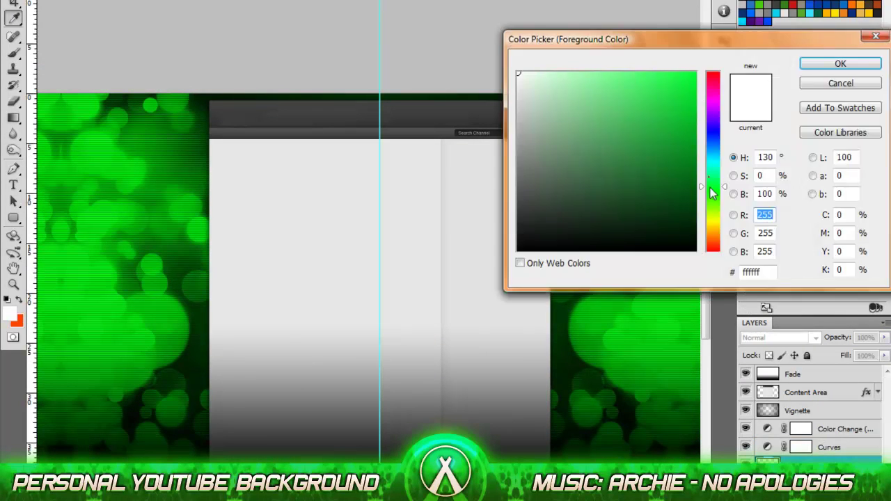
key("Return")
left_click(13, 117)
left_click(63, 113)
key("ctrl+minus")
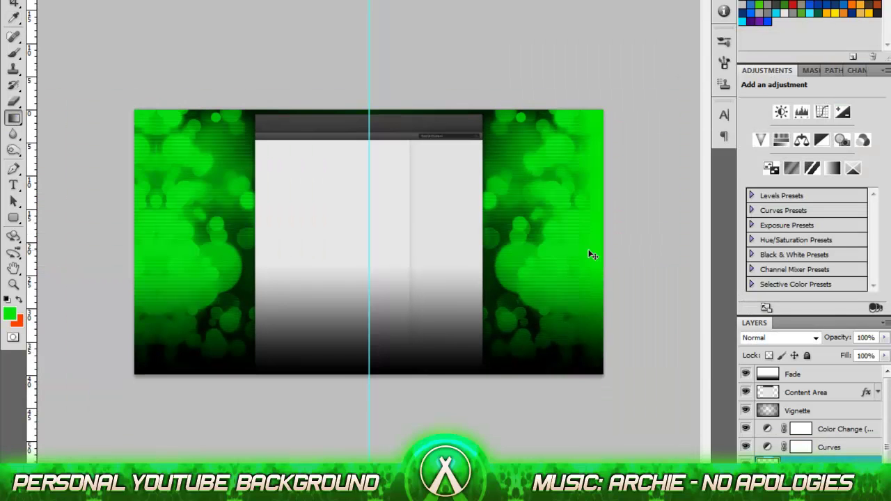
- Flip the green gradient layer horizontally and rotate it 90° clockwise
key("ctrl+t")
right_click(550, 233)
left_click(602, 425)
right_click(149, 272)
left_click(167, 483)
- Duplicate the green gradient and stretch it up over the canvas bottom
key("ctrl+j")
key("ctrl+t")
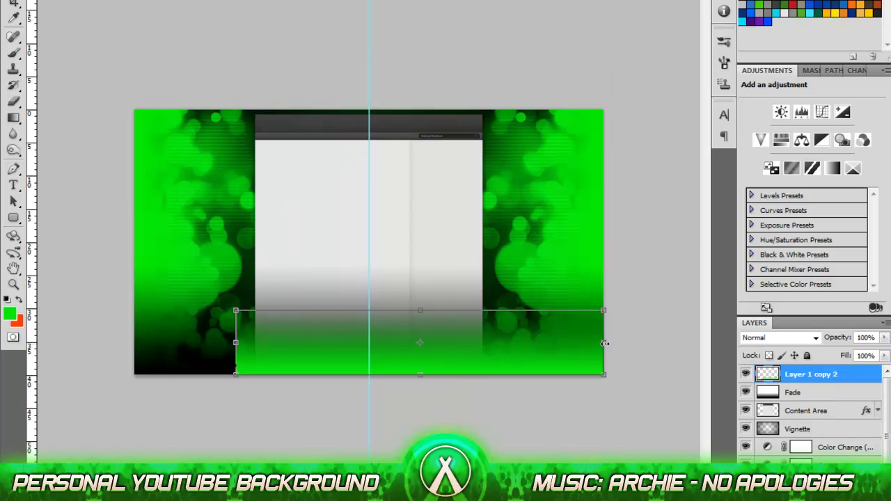
left_click_drag(372, 308, 372, 254)
key("Return")
key("ctrl+plus")
key("ctrl+plus")
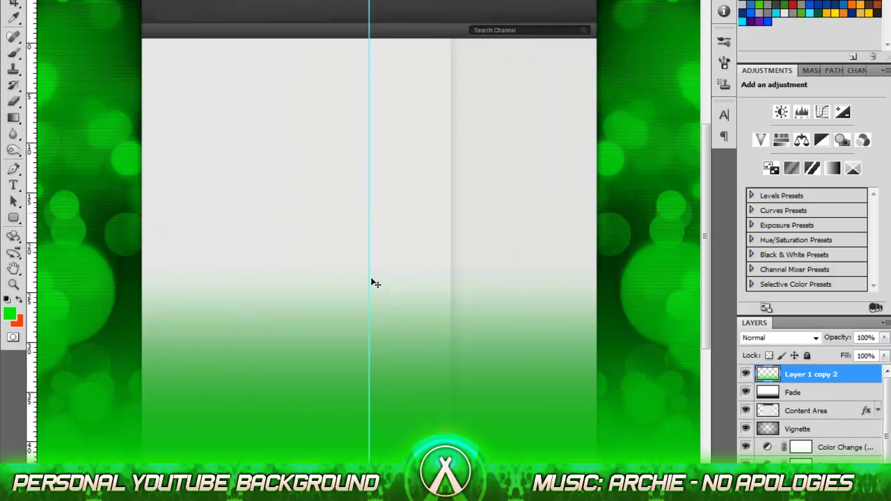
left_click_drag(845, 407, 843, 417)
key("ctrl+bracketright")
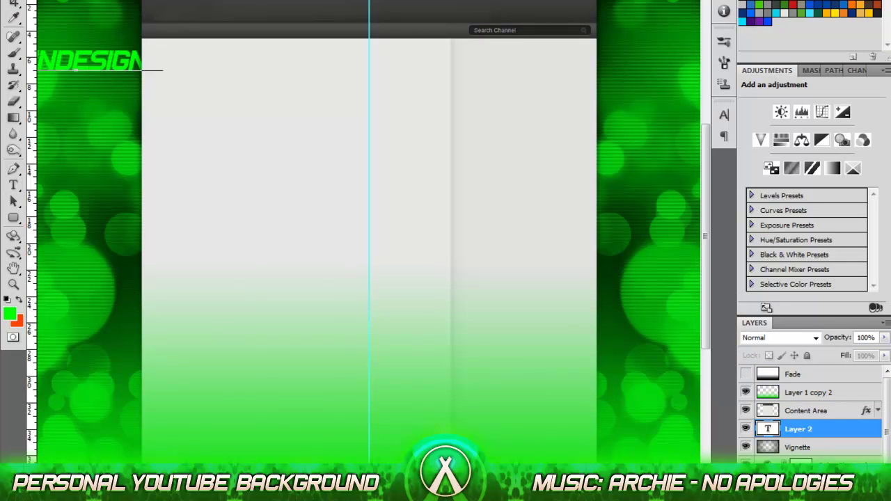
- Place the vertical 10PINDESIGNS text and give it a dark-to-bright green Gradient Overlay
key("ctrl+Return")
left_click_drag(140, 131, 140, 114)
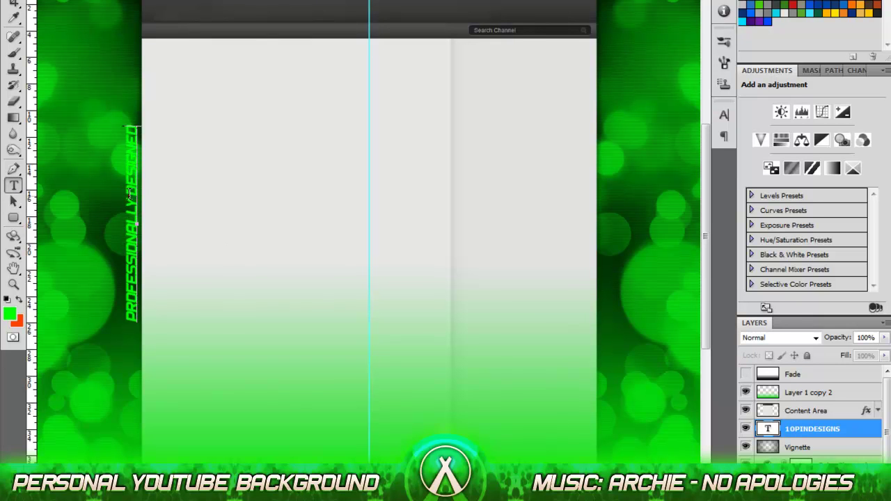
double_click(857, 431)
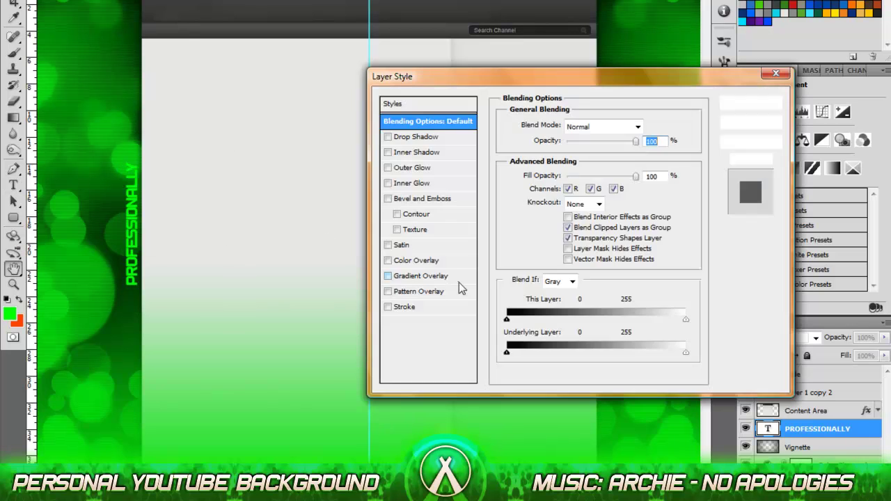
left_click(446, 276)
left_click(592, 155)
double_click(808, 390)
left_click(682, 126)
left_click(839, 63)
double_click(551, 390)
left_click(678, 161)
left_click(840, 64)
left_click(793, 133)
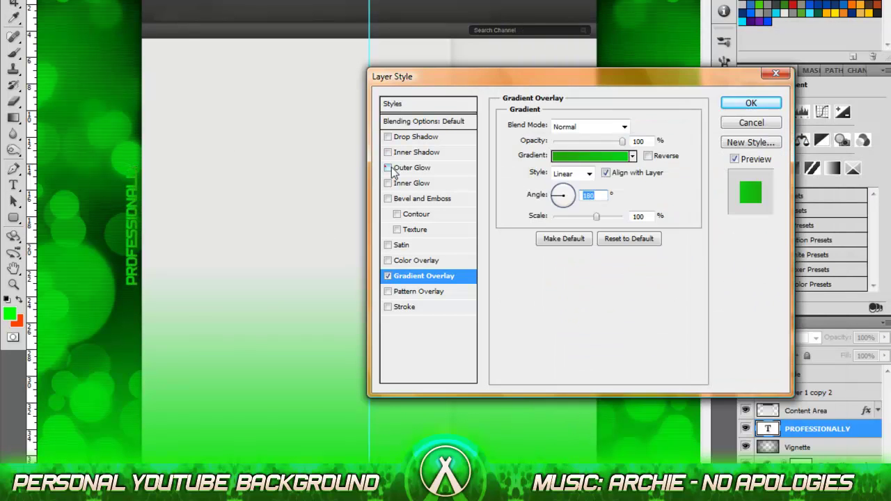
- Add a Normal-blend Outer Glow to the vertical text for a dark glow
left_click(413, 167)
left_click(536, 172)
left_click(835, 83)
left_click(624, 127)
left_click(564, 140)
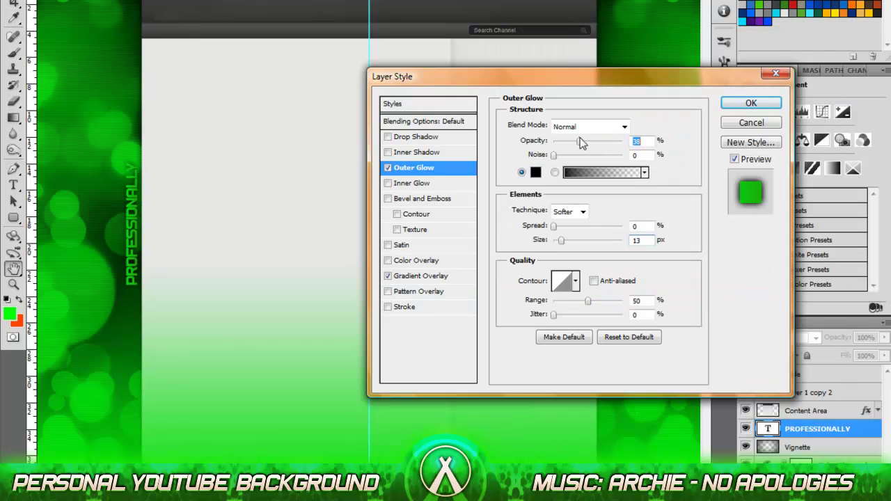
key("Return")
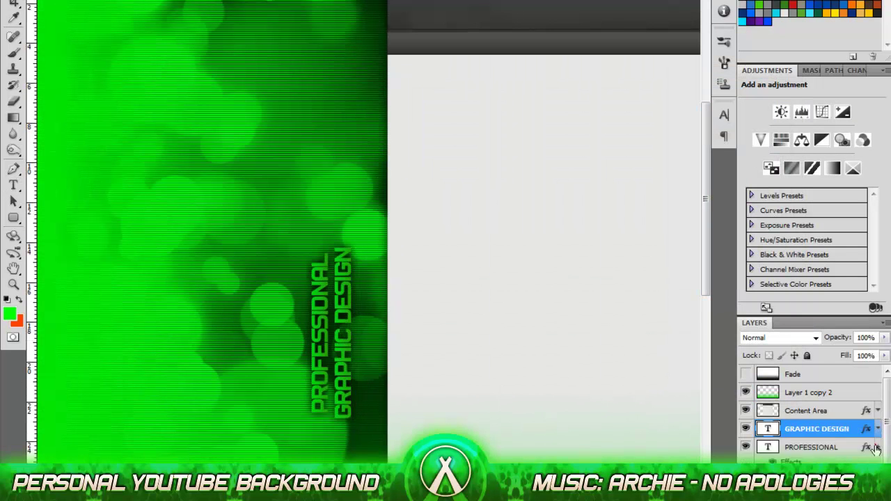
- Enlarge 10PINDESIGNS and place PROFESSIONAL GRAPHIC DESIGN beside it
left_click_drag(373, 369, 376, 188)
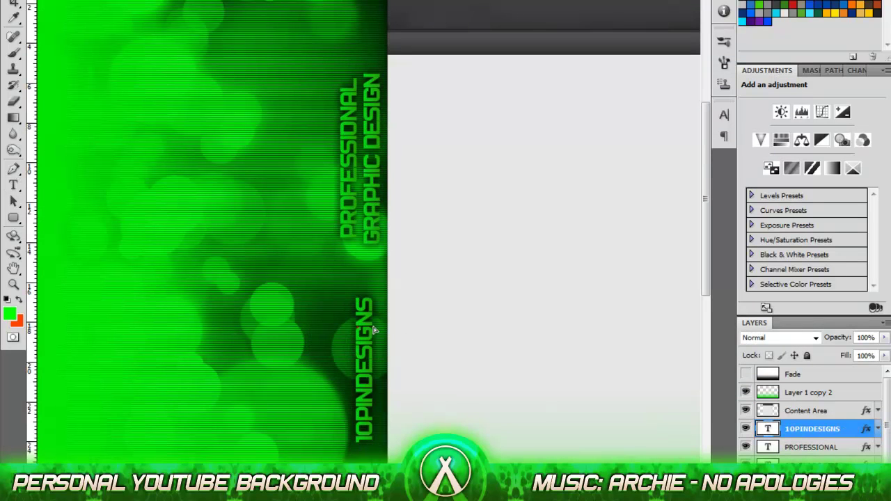
key("ctrl+t")
key("Return")
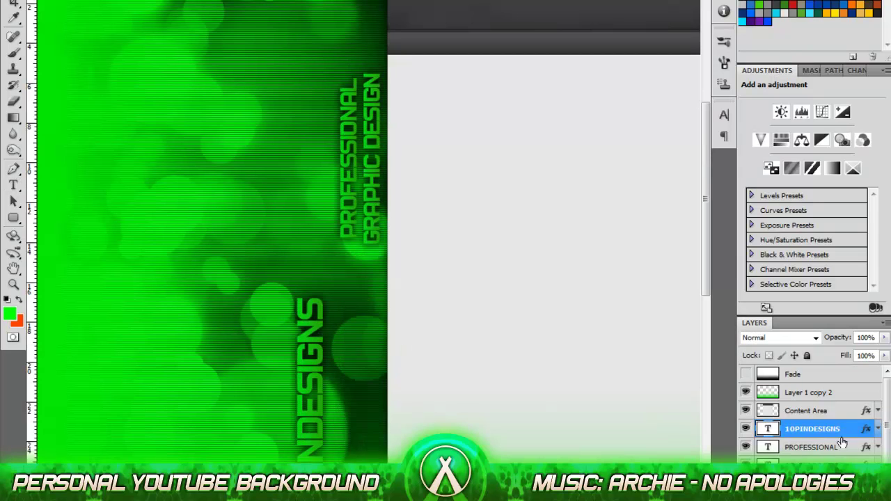
left_click(842, 445)
left_click_drag(356, 139, 356, 393)
key("ctrl+minus")
key("ctrl+bracketright")
key("ctrl+bracketright")
- Open the logo file and bring its white ring and X into the design
key("ctrl+o")
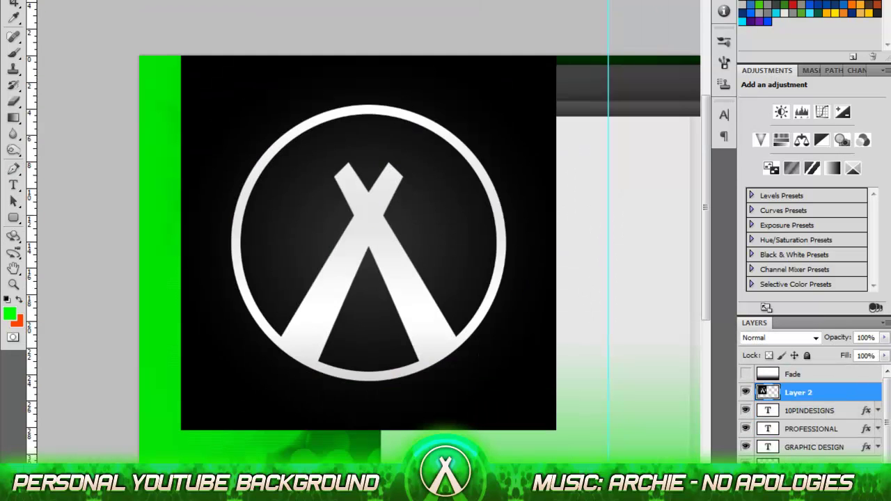
right_click(278, 143)
left_click(327, 260)
key("Delete")
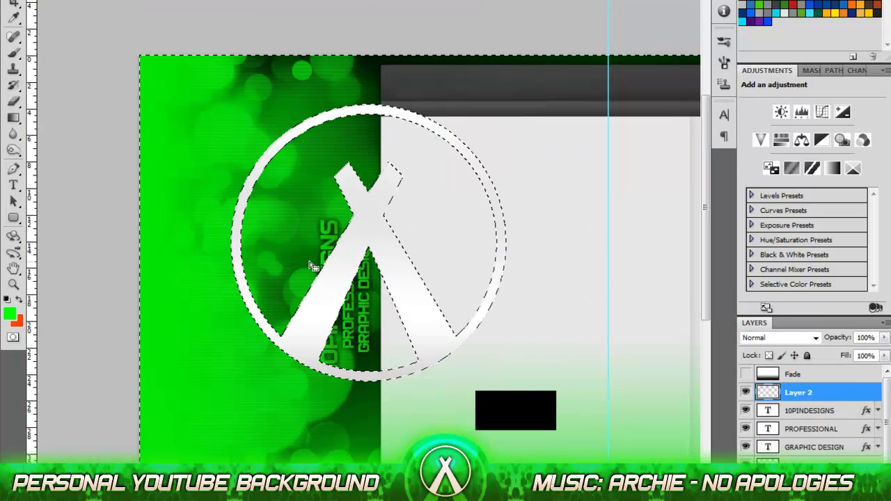
- Give the logo a light grey Gradient Overlay and a Normal-blend Outer Glow
double_click(861, 392)
left_click(560, 159)
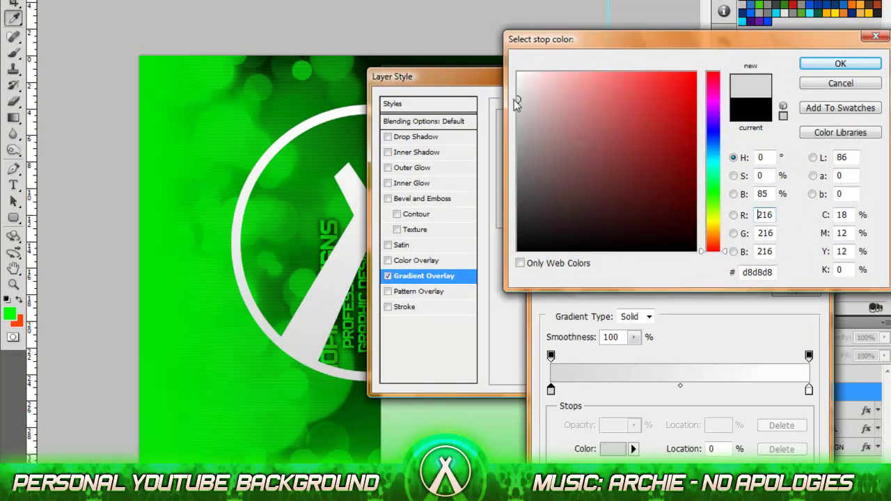
left_click(625, 127)
left_click(570, 137)
left_click(751, 103)
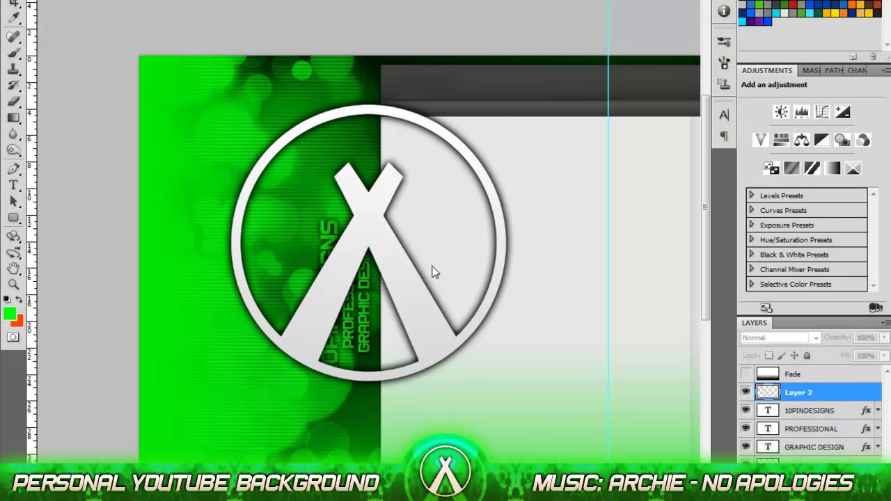
- Rotate the logo and move it lower-left, below the text layers
key("ctrl+t")
left_click_drag(292, 362, 281, 339)
key("Return")
left_click_drag(368, 242, 306, 296)
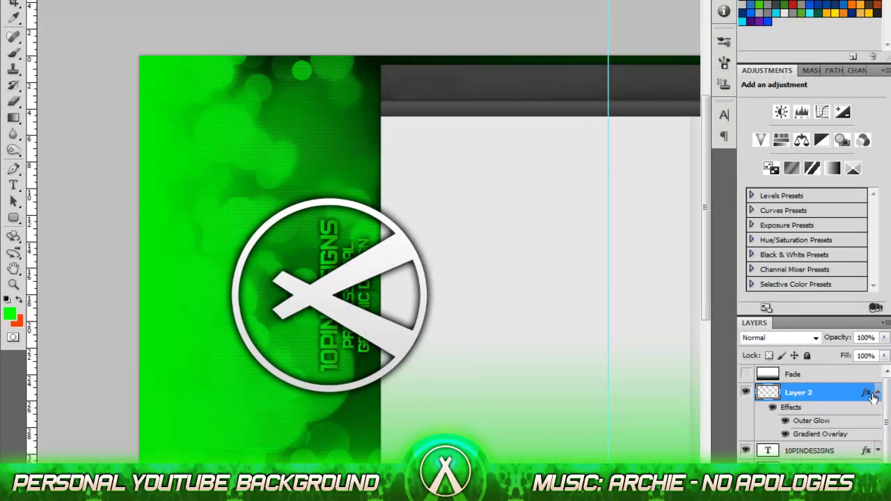
left_click_drag(798, 392, 798, 459)
- Fade the big logo to a faint watermark and give the small copy an outer glow
double_click(828, 374)
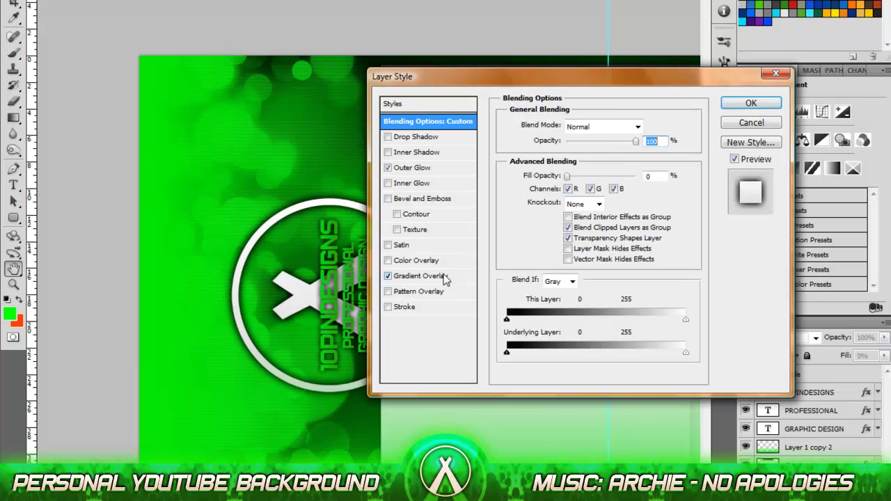
left_click(424, 276)
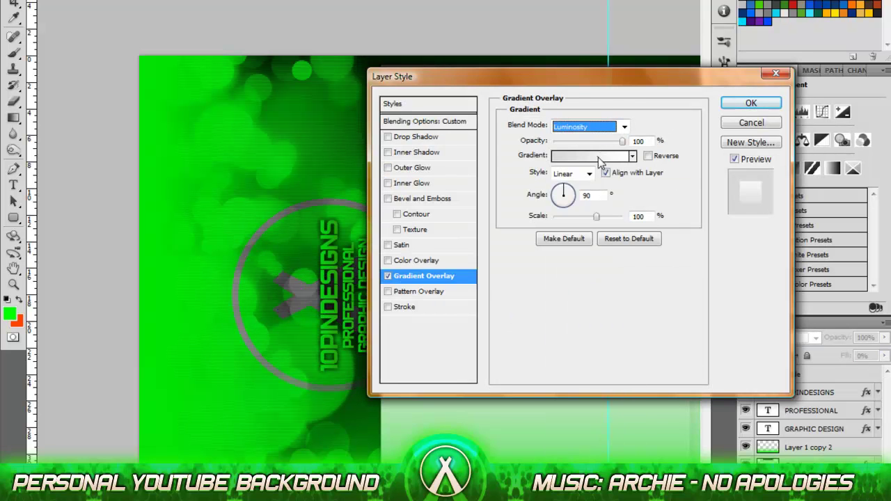
key("Return")
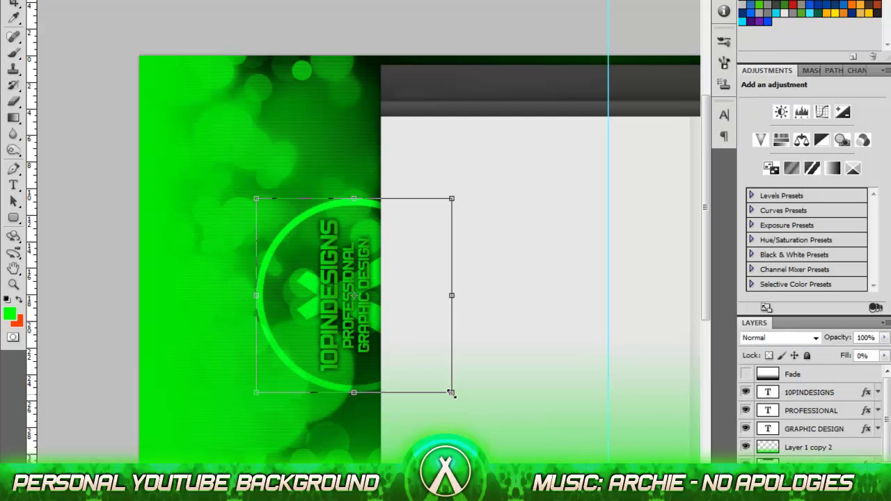
double_click(828, 373)
left_click(413, 168)
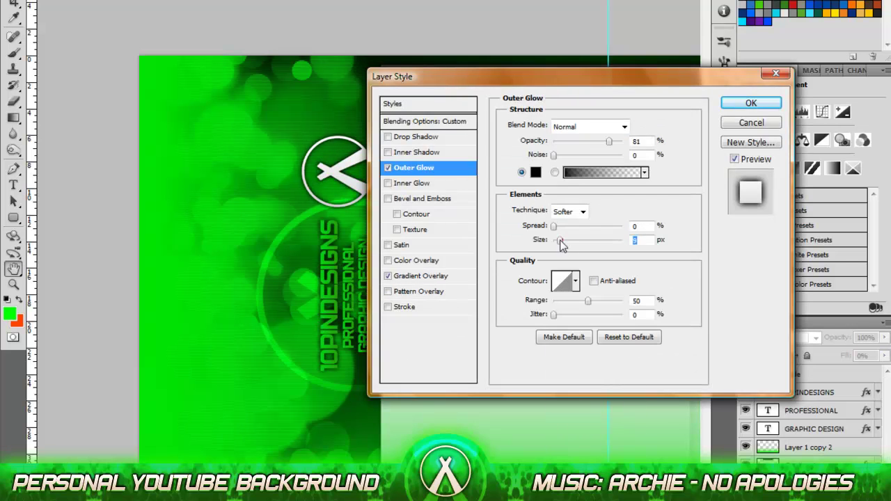
key("Return")
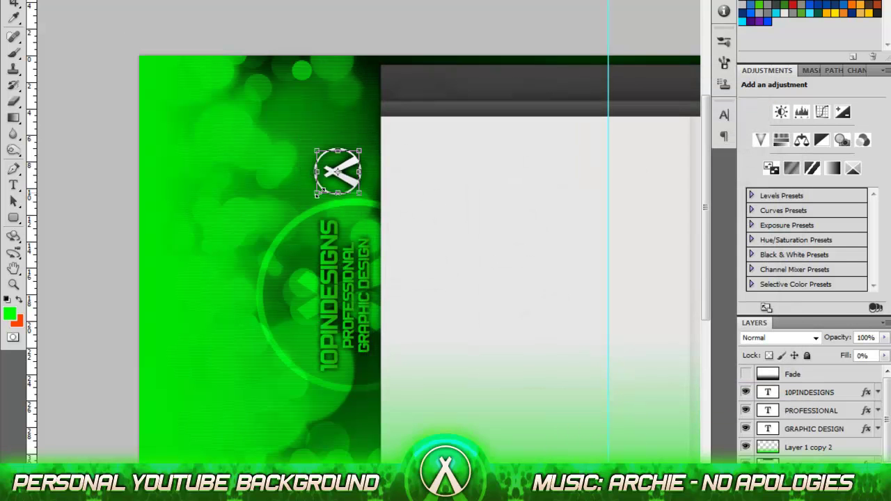
- Position the small logos and select the panel's logo and text layers
key("Escape")
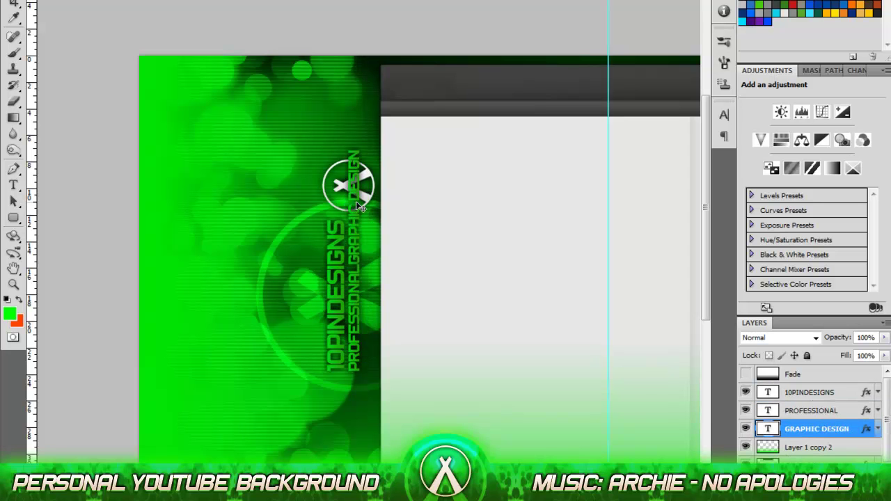
left_click(362, 166, "shift")
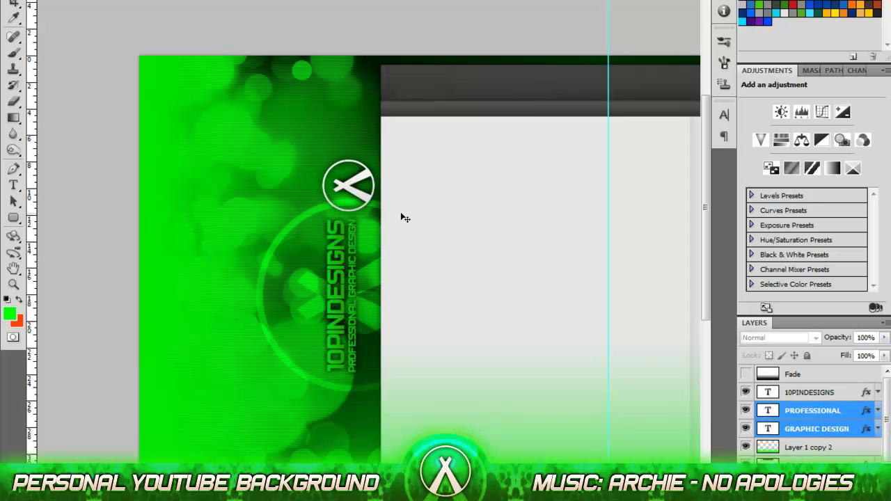
left_click(355, 307)
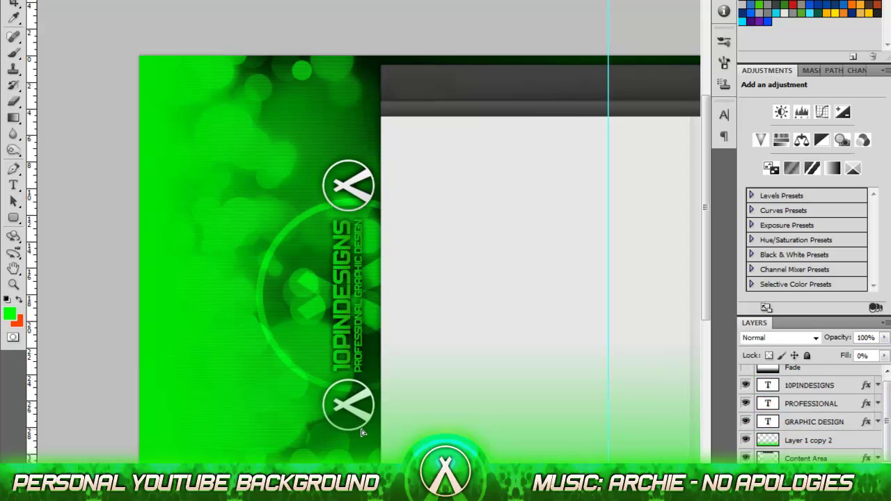
scroll(362, 433, "right", 5)
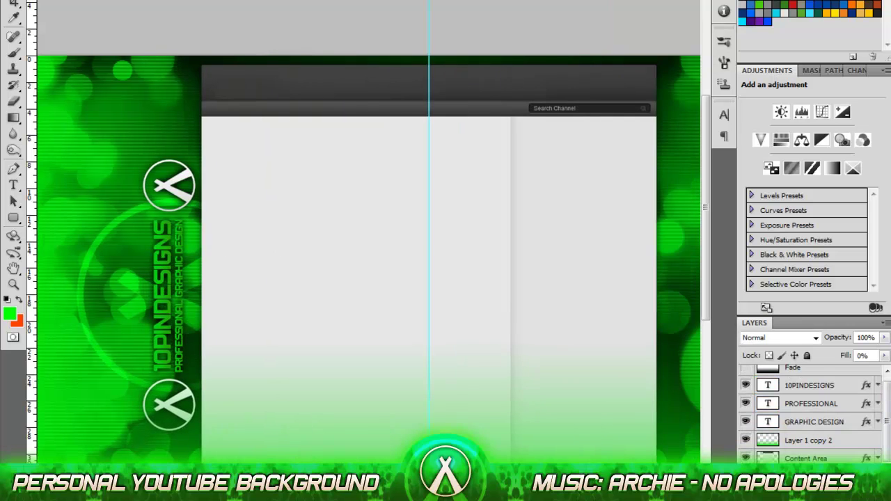
left_click_drag(269, 359, 209, 302)
scroll(855, 449, "down", 3)
- Try a horizontal flip on the selected panel elements, then undo it
key("ctrl+t")
right_click(423, 294)
left_click(459, 487)
key("ctrl+z")
key("Escape")
scroll(826, 452, "down", 3)
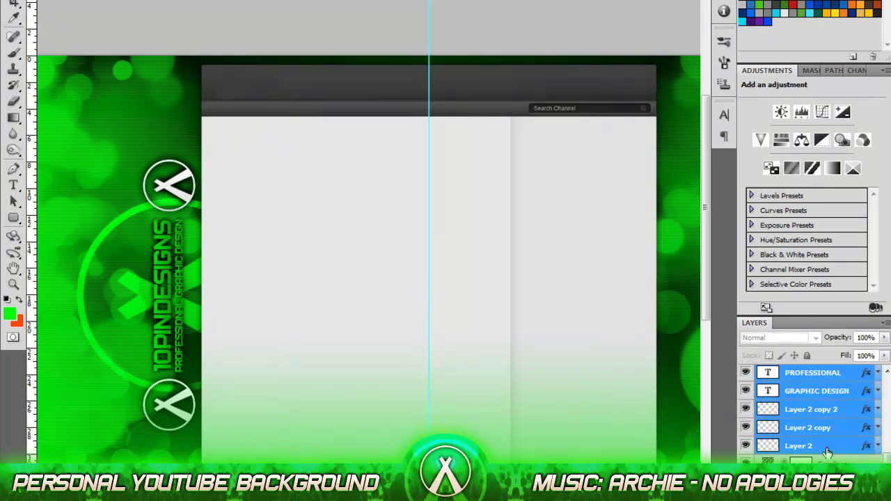
- Duplicate the logo-and-text layers and commit the mirrored copy on the right side
key("ctrl+j")
key("ctrl+t")
key("Return")
scroll(428, 295, "right", 3)
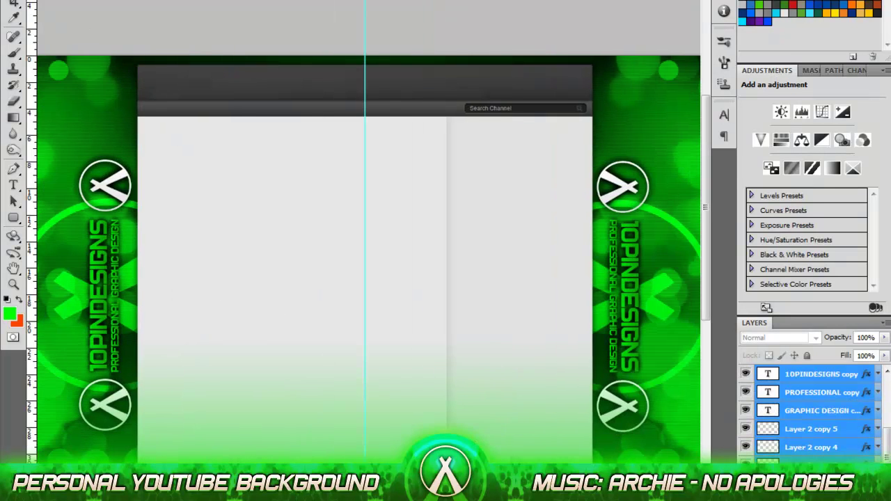
key("ctrl+plus")
- Change the 10PINDESIGNS copy's Gradient Overlay left stop to deeper green 26b20a
double_click(866, 373)
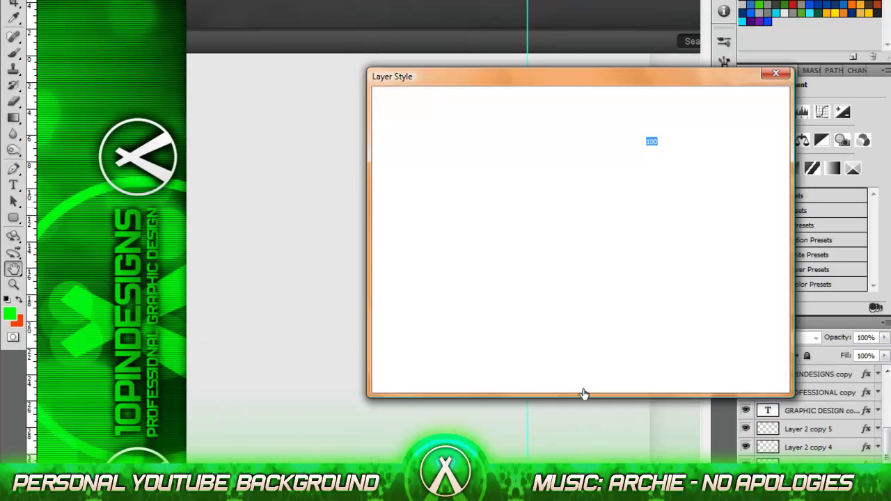
left_click(424, 275)
double_click(809, 390)
left_click(840, 63)
double_click(551, 389)
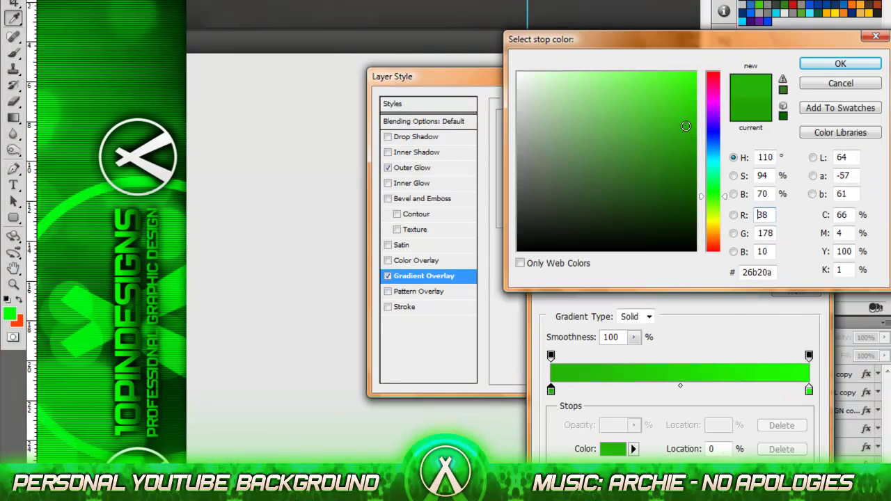
left_click(839, 63)
left_click(780, 119)
left_click(750, 103)
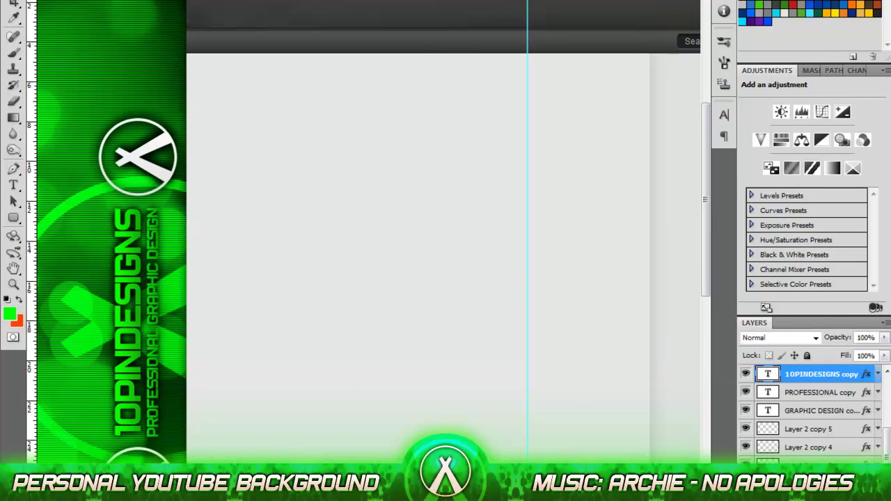
- Paste the same layer style onto the PROFESSIONAL and GRAPHIC DESIGN copies, and drop a layer's opacity to about 43%
left_click_drag(333, 382, 863, 381)
double_click(865, 374)
left_click(751, 103)
double_click(866, 392)
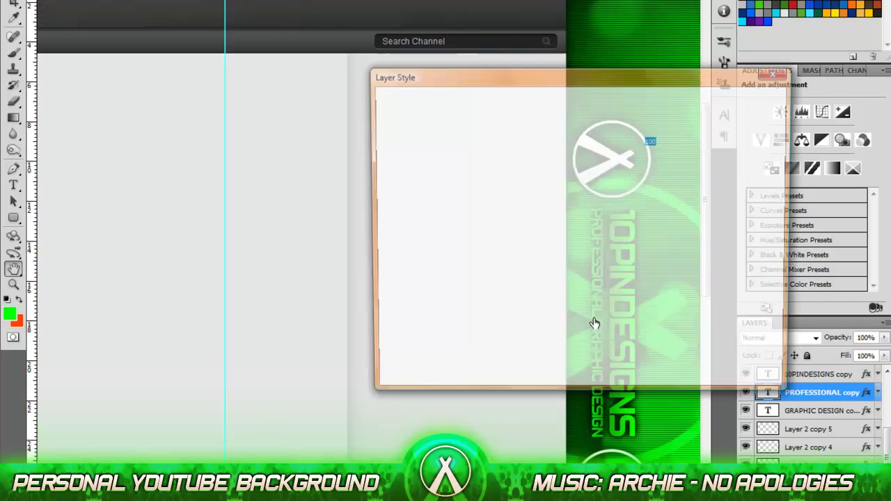
left_click(751, 103)
right_click(795, 409)
left_click(688, 381)
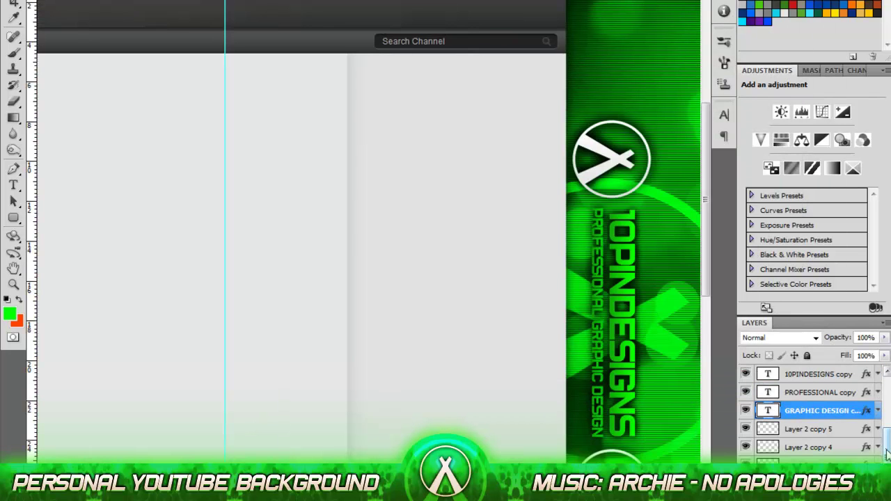
key("ctrl+0")
left_click_drag(883, 338, 833, 355)
- Set the layer to Soft Light, then add a Gradient Map over the Layer 1 bokeh layers and compare blend modes
key("shift+minus")
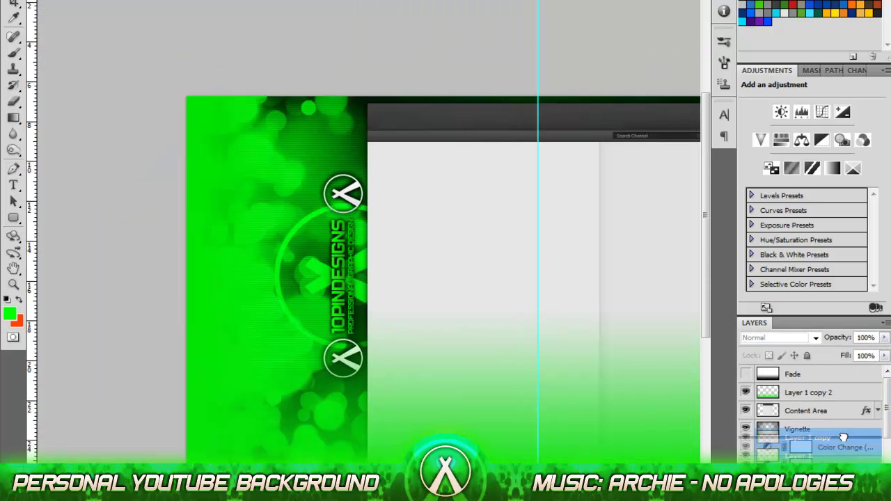
left_click(840, 408, "shift")
left_click(833, 168)
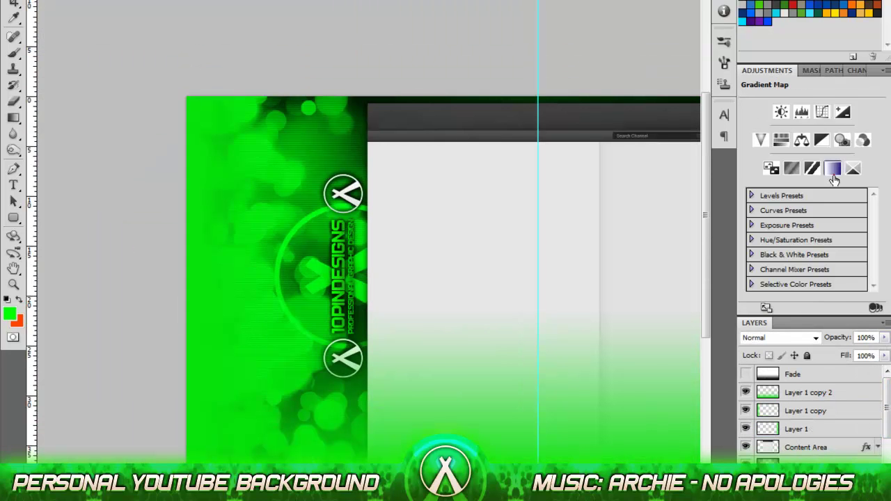
left_click(779, 338)
left_click(798, 326)
key("Up")
key("Up")
key("Up")
key("Up")
key("Down")
key("Down")
key("Down")
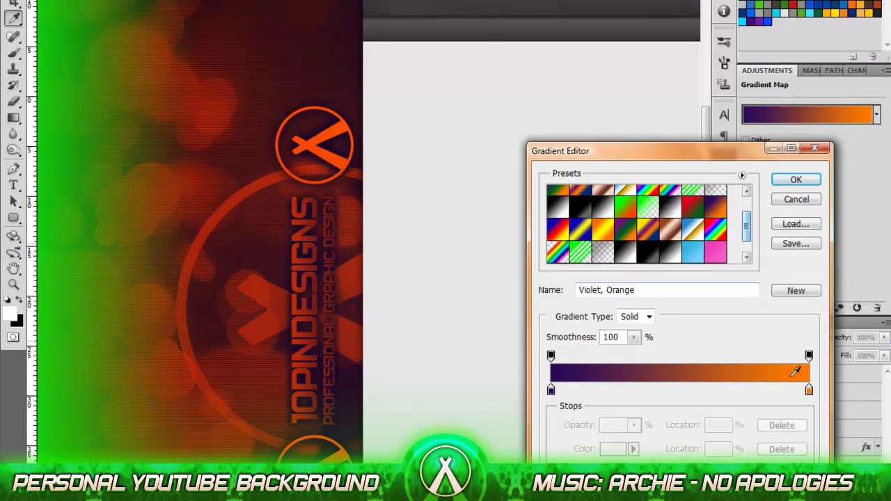
- Recolour the gradient map's stops from dark teal to pale cream
double_click(808, 389)
left_click(581, 104)
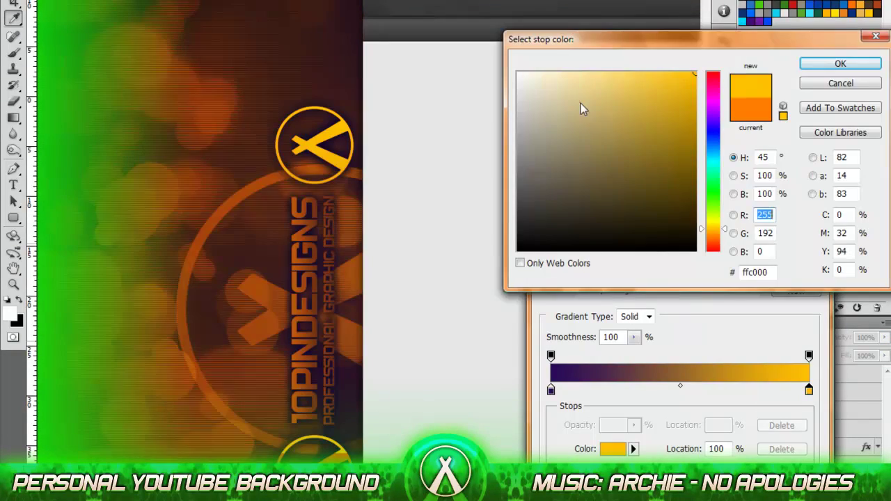
left_click(840, 63)
double_click(550, 390)
left_click(712, 169)
left_click(695, 157)
key("Return")
key("Return")
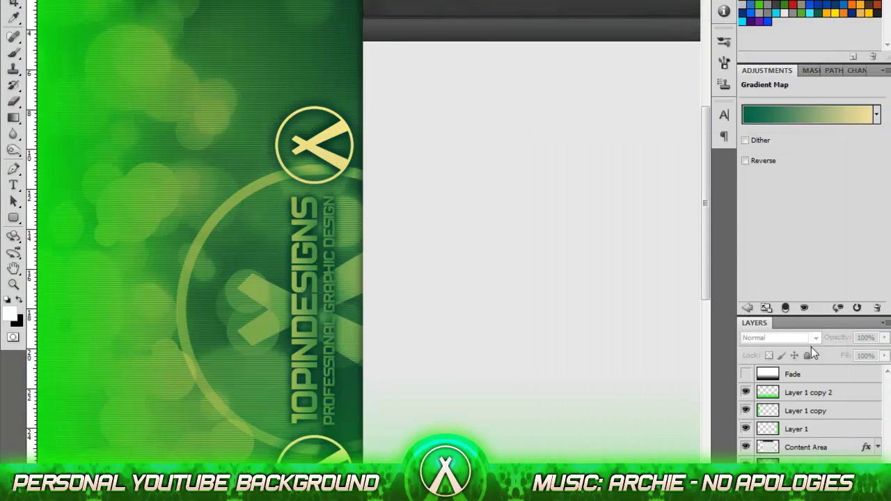
- Blend the gradient map in Color Dodge at 57% opacity
left_click(803, 337)
key("Up")
key("Up")
key("Up")
key("Up")
key("Up")
key("Up")
key("Up")
key("Up")
key("Up")
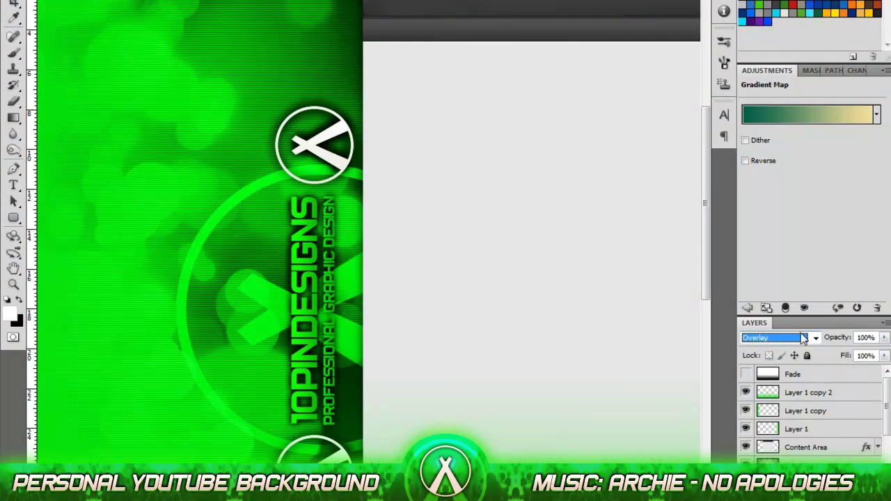
key("Up")
key("Up")
key("Up")
left_click_drag(884, 337, 853, 352)
left_click(807, 337)
key("Up")
key("Up")
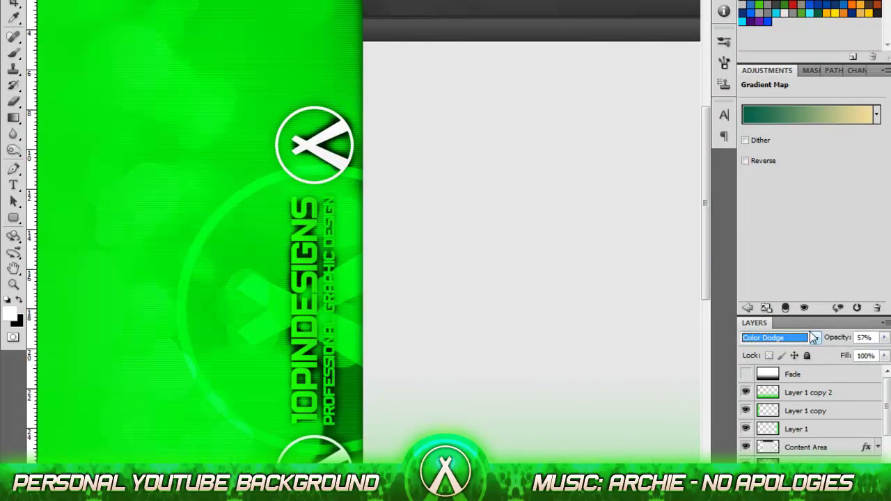
key("Up")
key("Up")
key("Up")
key("Up")
key("Up")
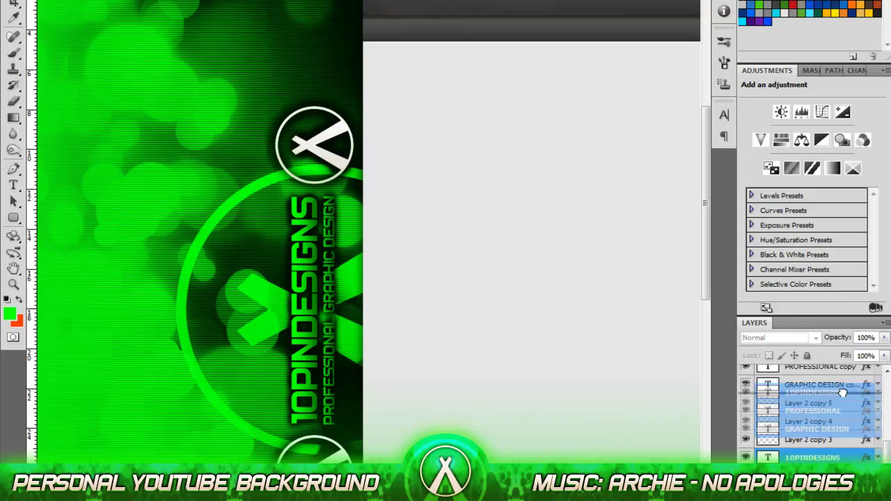
- Set Gradient Map 1 to Color blend mode and scale the side logos down
left_click(776, 337)
key("Down")
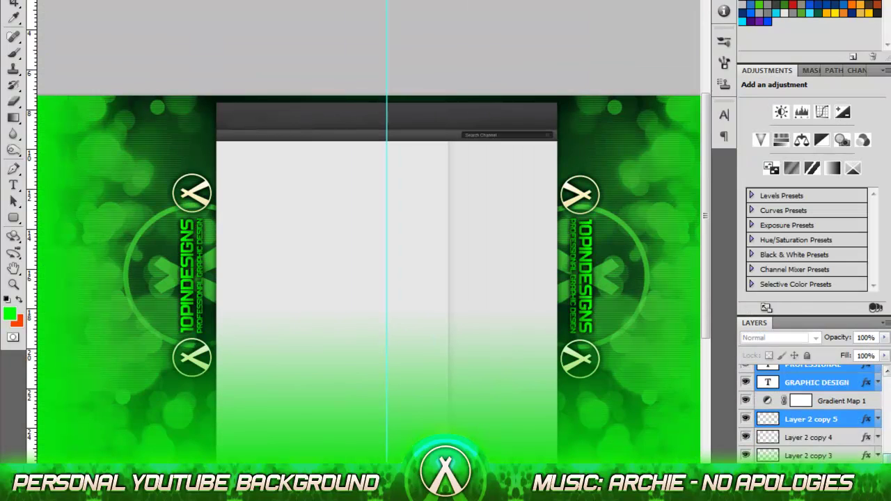
key("ctrl+t")
left_click_drag(646, 372, 625, 369, "alt")
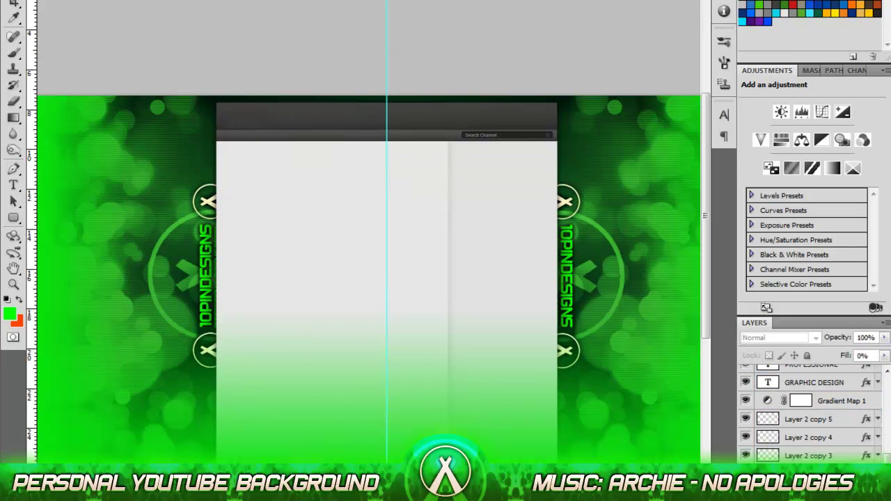
- Move the left and right logos into matching positions
left_click_drag(220, 295, 206, 268)
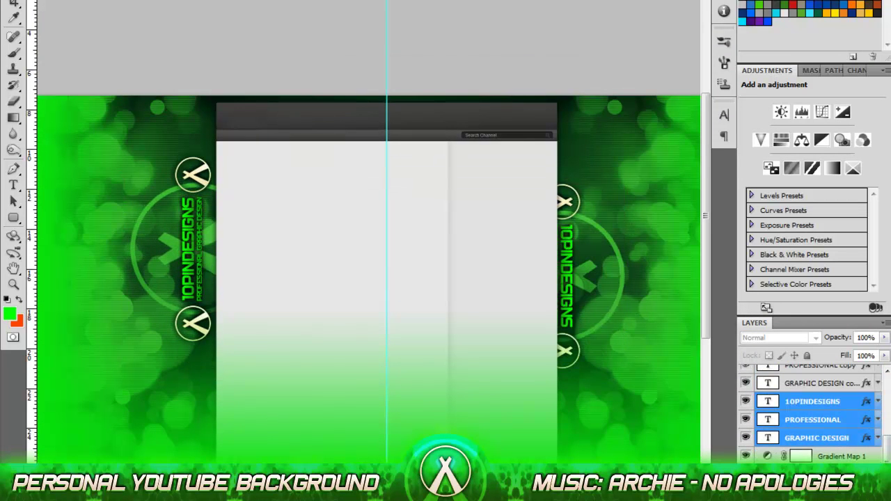
left_click(614, 315)
left_click_drag(624, 277, 640, 286)
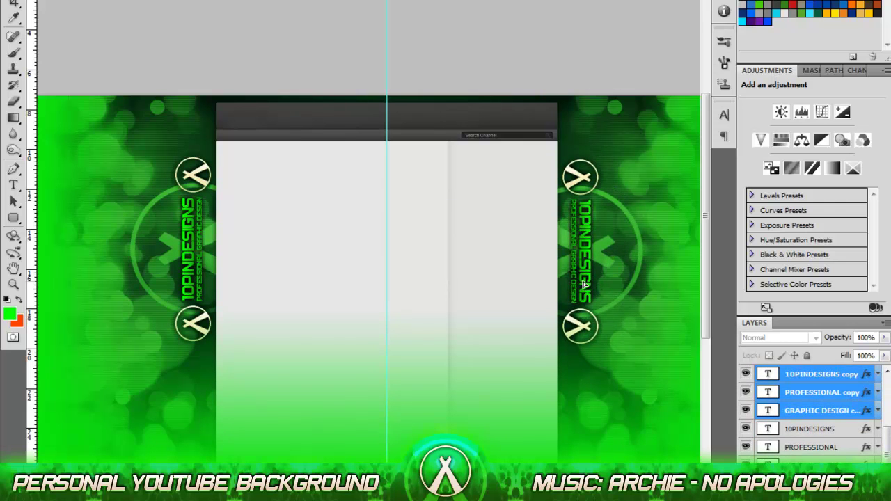
left_click(123, 154)
- Save the design as a PNG named 10PiUnpartnered
key("ctrl+plus")
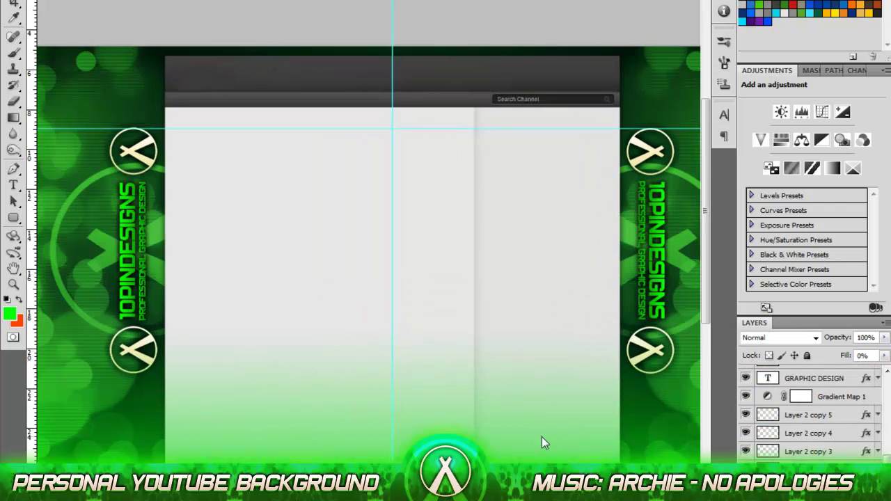
key("ctrl+shift+s")
left_click(475, 226)
left_click(411, 339)
triple_click(483, 206)
type("Unpartnered")
key("Home")
type("10Pi")
key("Return")
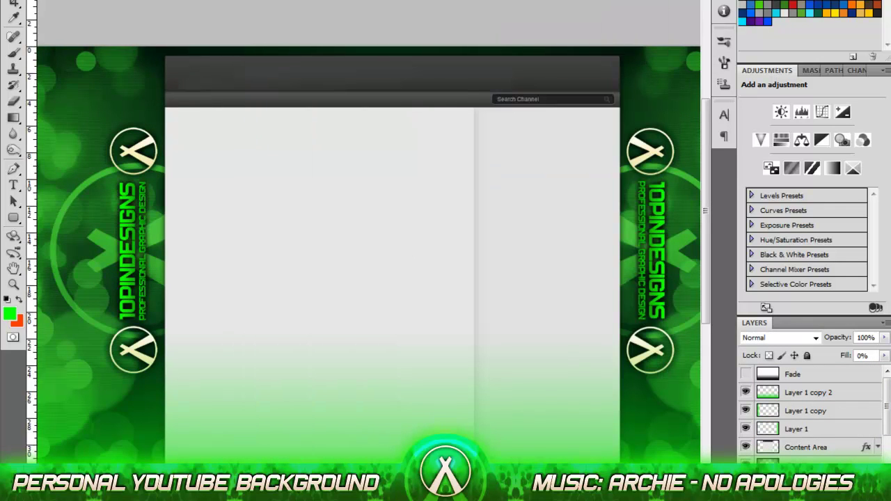
- Export an optimised 2000×1131 px copy with Save for Web & Devices
key("ctrl+alt+shift+s")
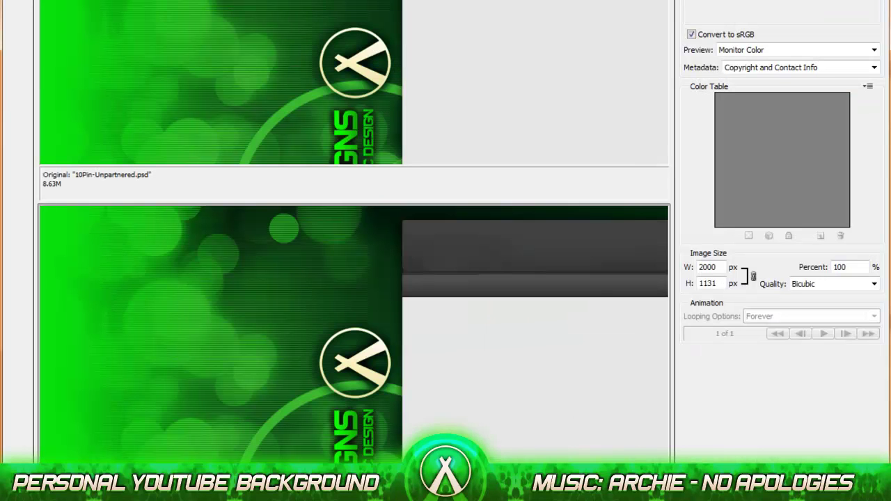
key("Return")
left_click(379, 258)
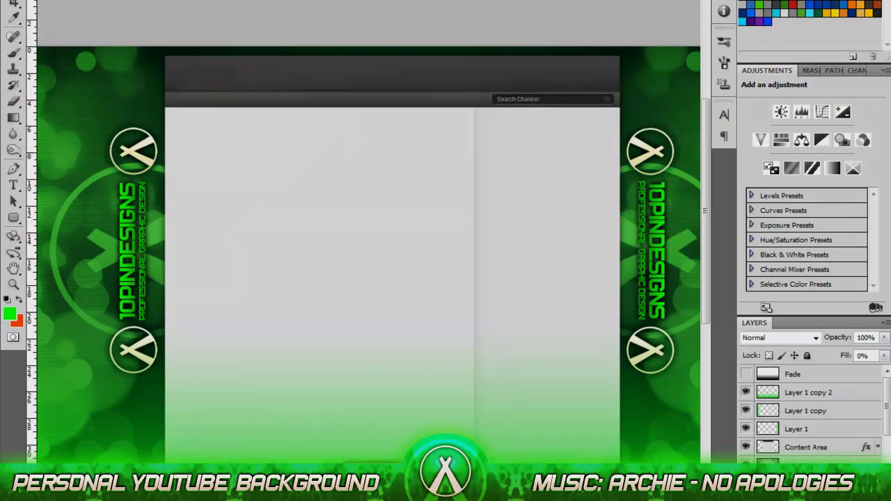